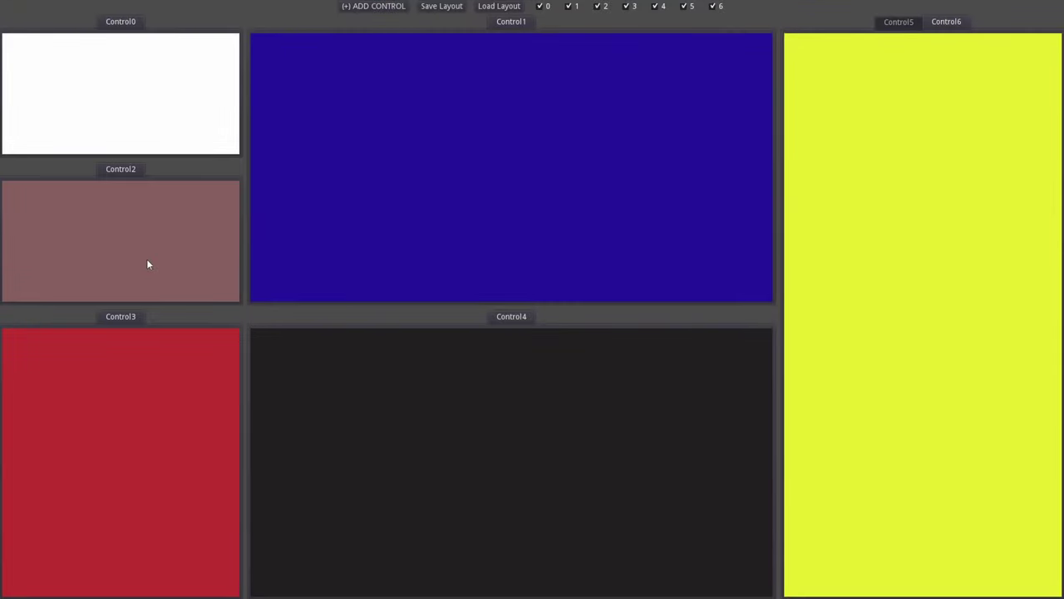
Restack Control2, Control0 and Control1 in the middle column, then resize the upper panels and widen Control5
drag(125, 168, 147, 74)
drag(122, 170, 384, 147)
drag(552, 38, 441, 72)
drag(415, 314, 450, 354)
drag(778, 185, 652, 185)
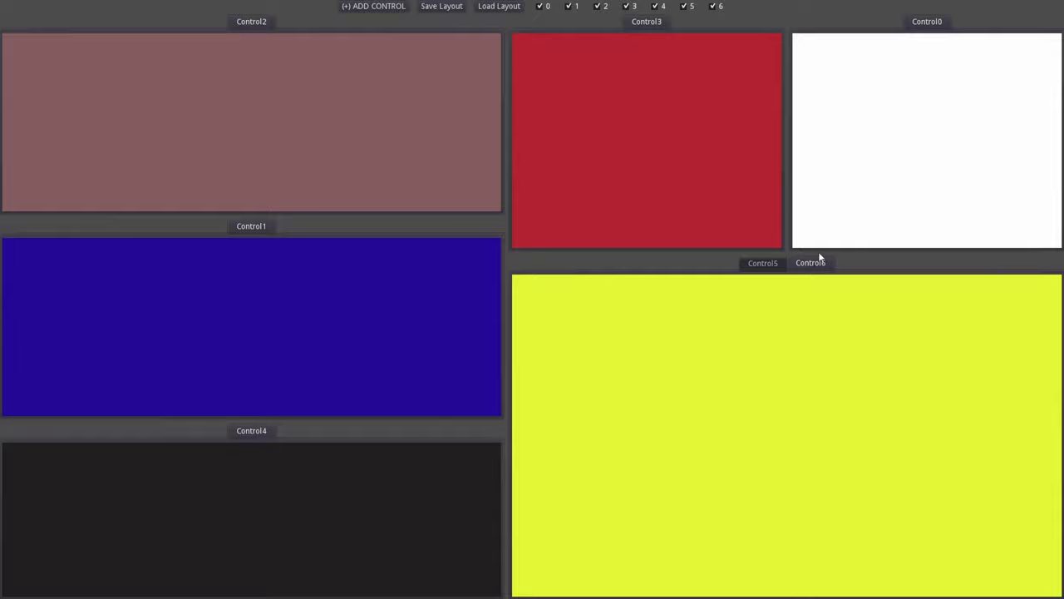
Make Control6 and Control2 new columns beside Control3 and dock Control1 onto Control2
drag(819, 261, 872, 139)
drag(238, 25, 533, 74)
drag(265, 29, 541, 98)
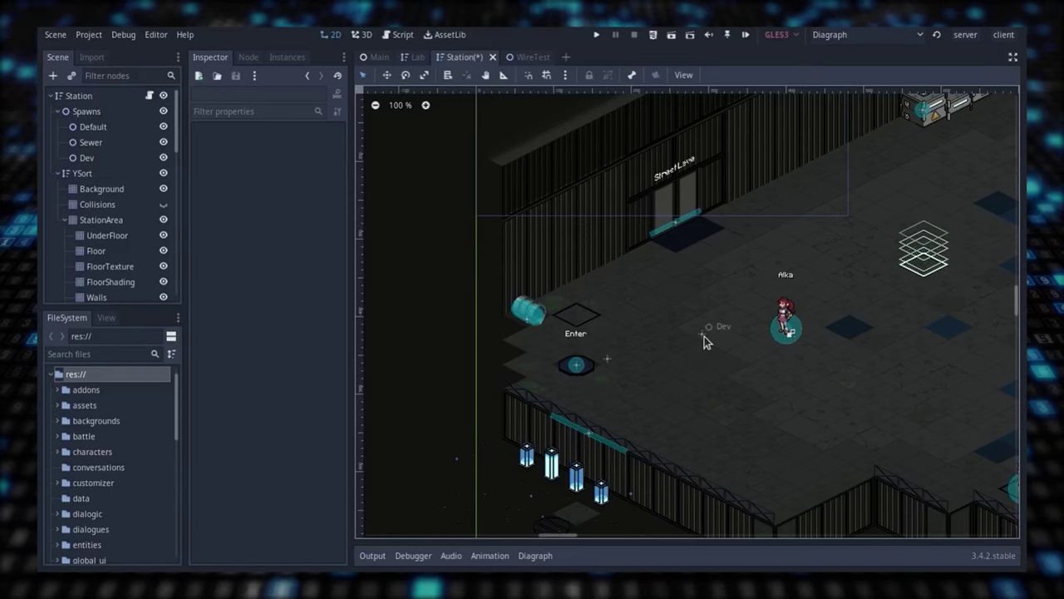
Drag the Dev spawn marker across the station floor to position 219.2, 395
click(704, 336)
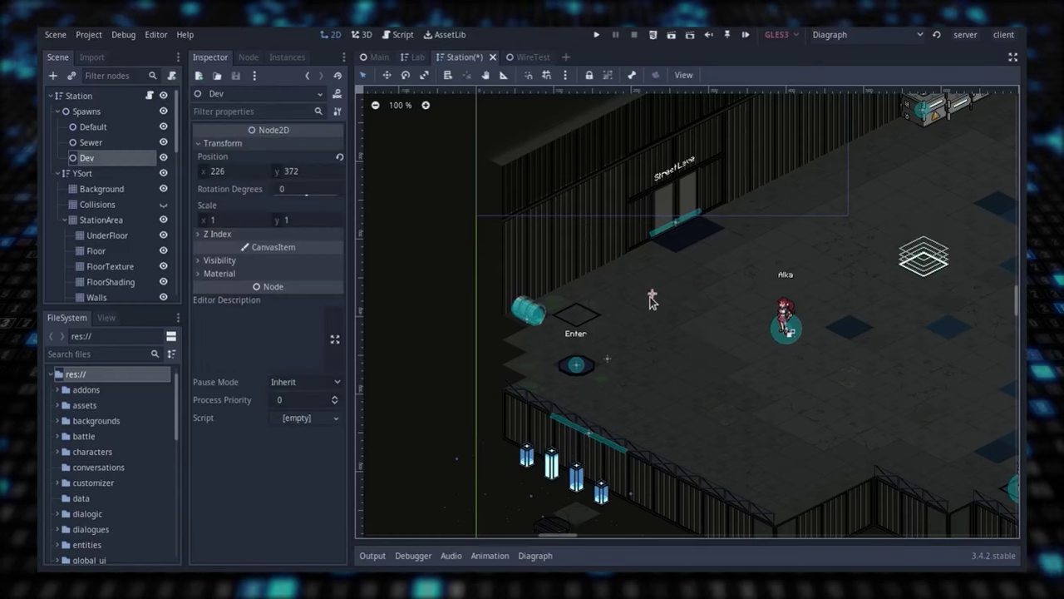
click(738, 368)
click(709, 344)
click(704, 335)
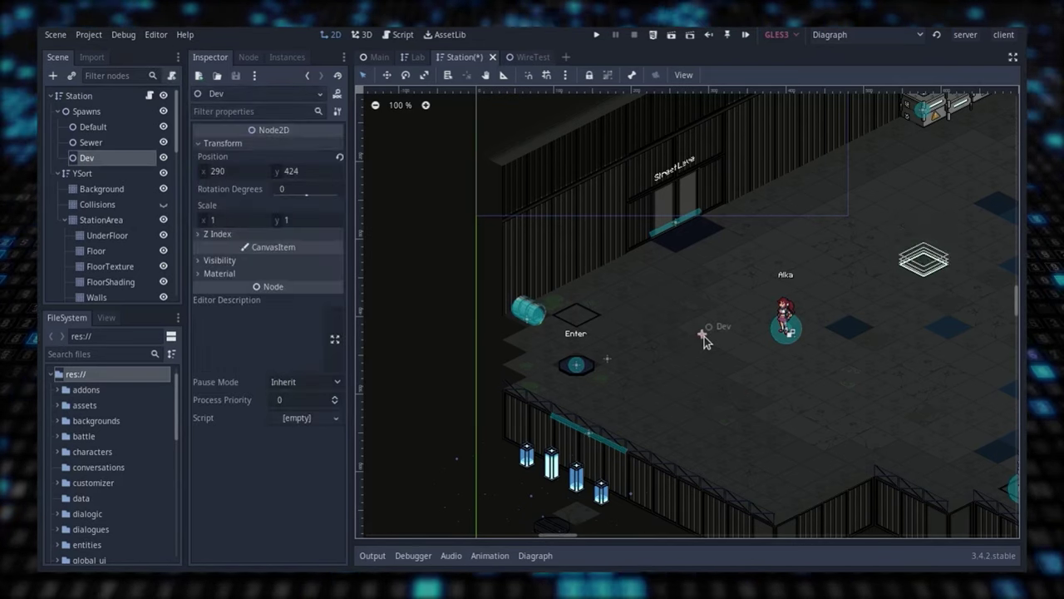
drag(704, 336, 655, 306)
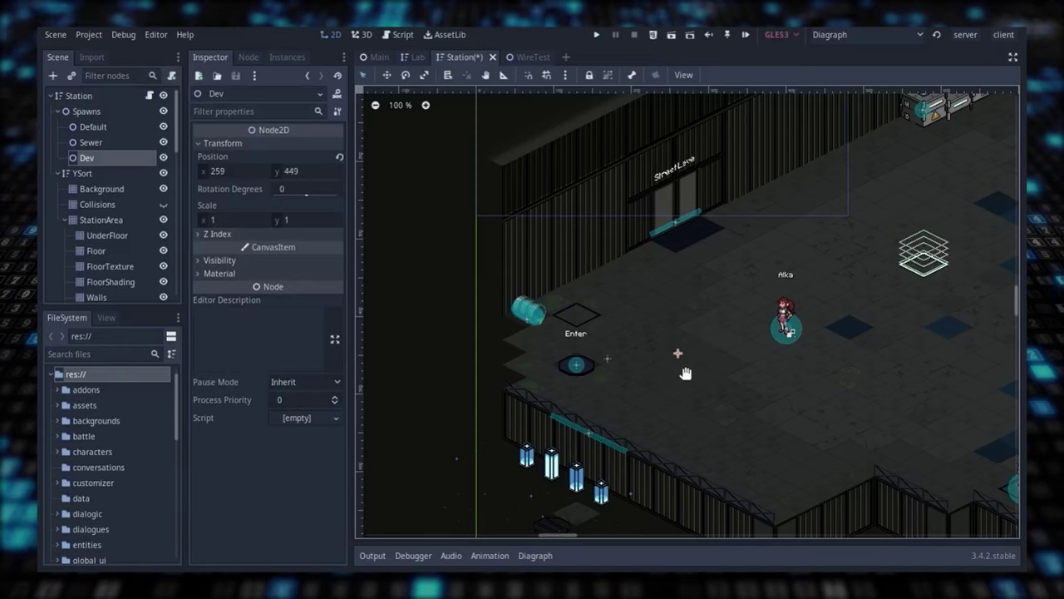
click(750, 396)
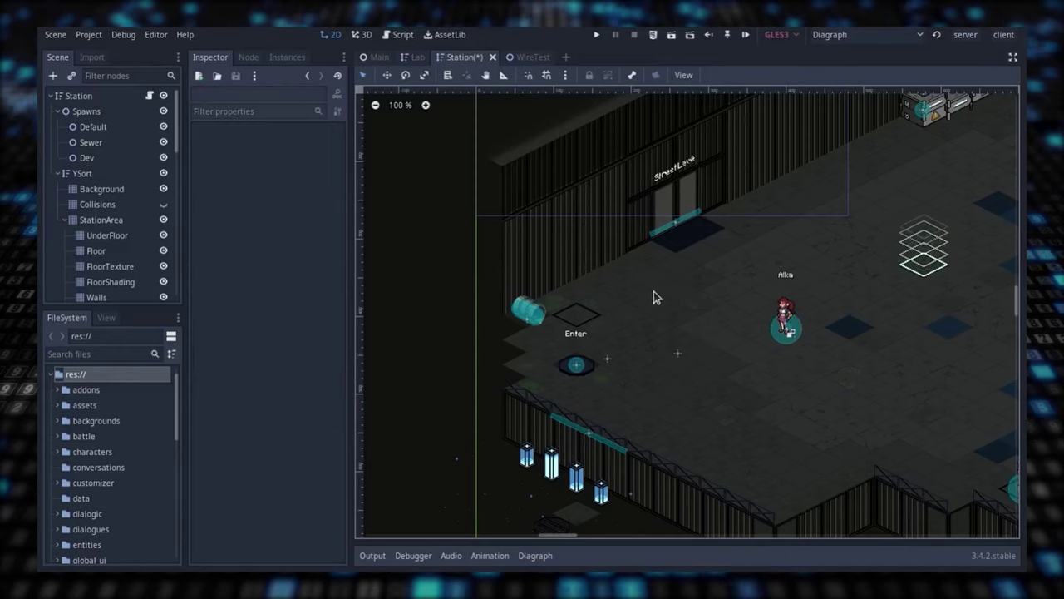
key(ctrl+z)
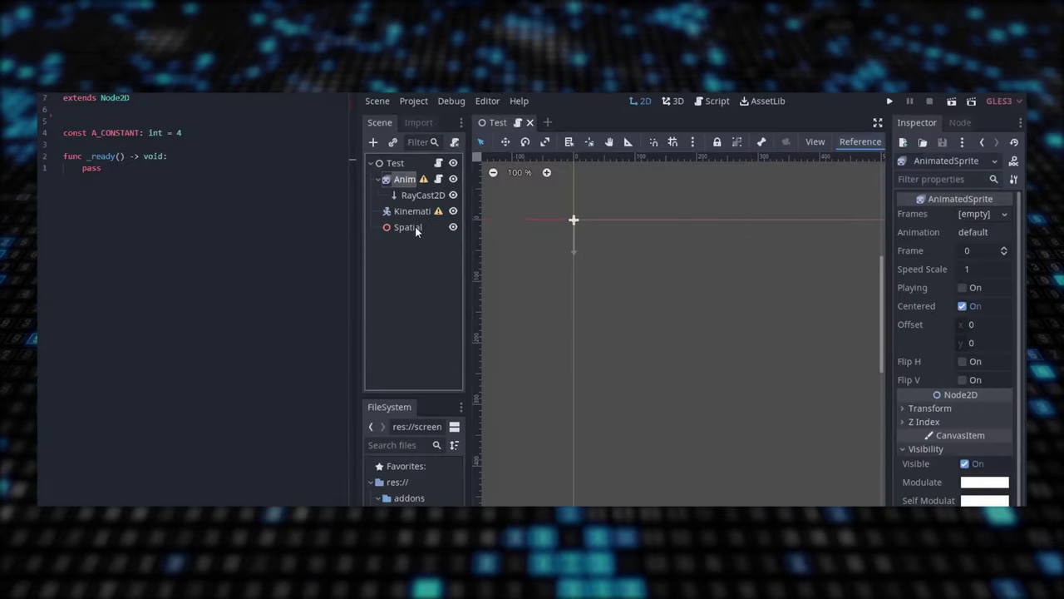
Select the Anim through Spatial child nodes and generate their onready references with Reference > $Test
shift+click(407, 227)
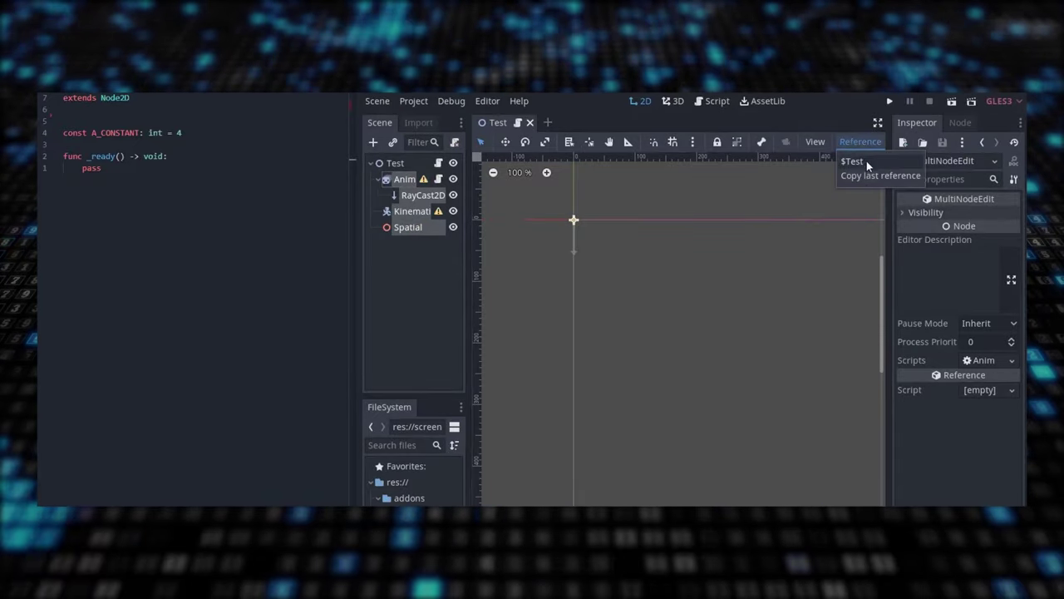
click(867, 163)
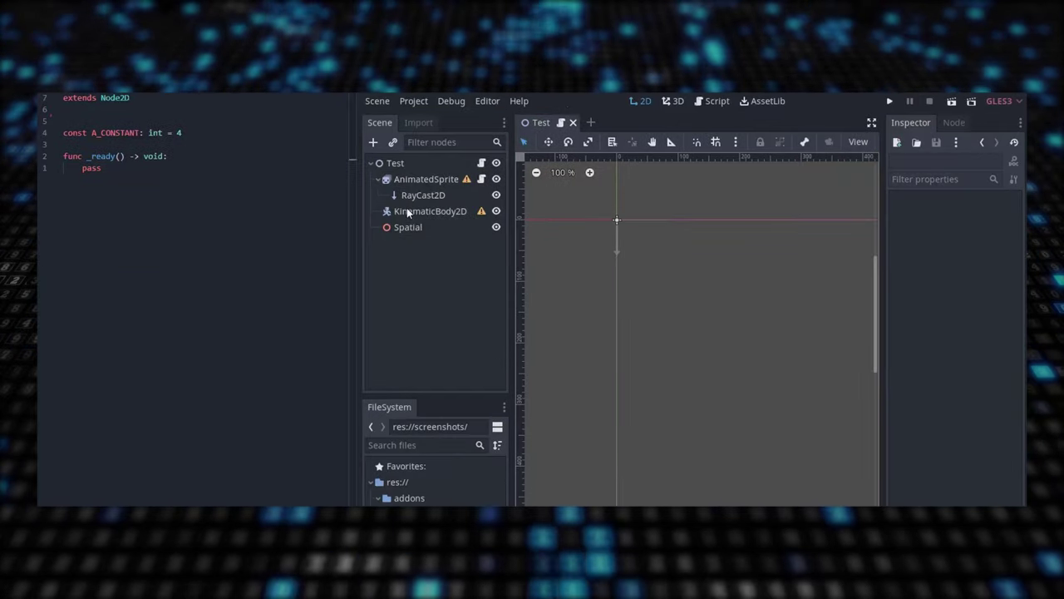
click(415, 181)
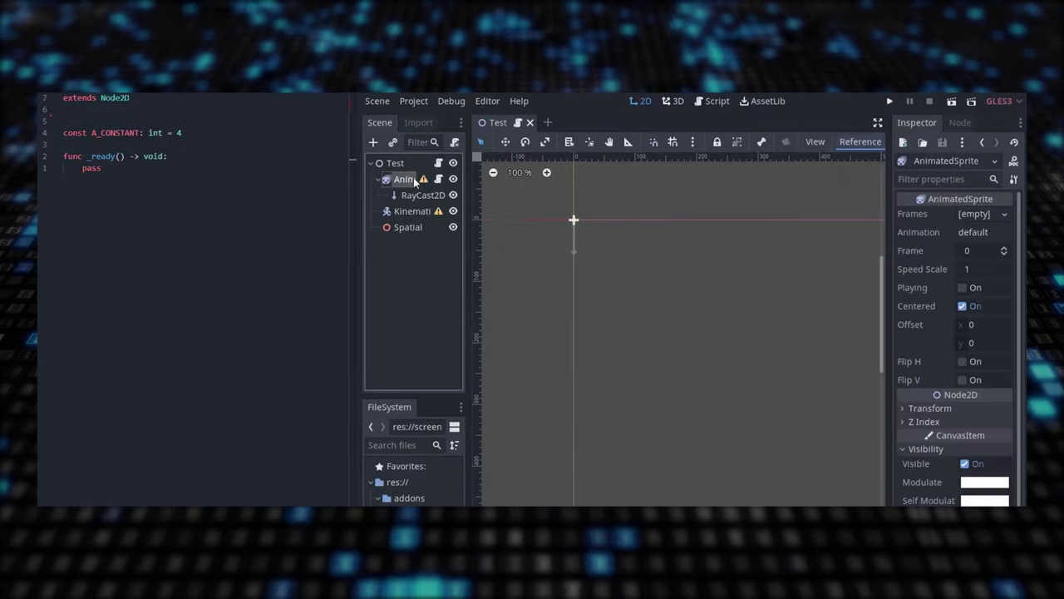
shift+click(411, 228)
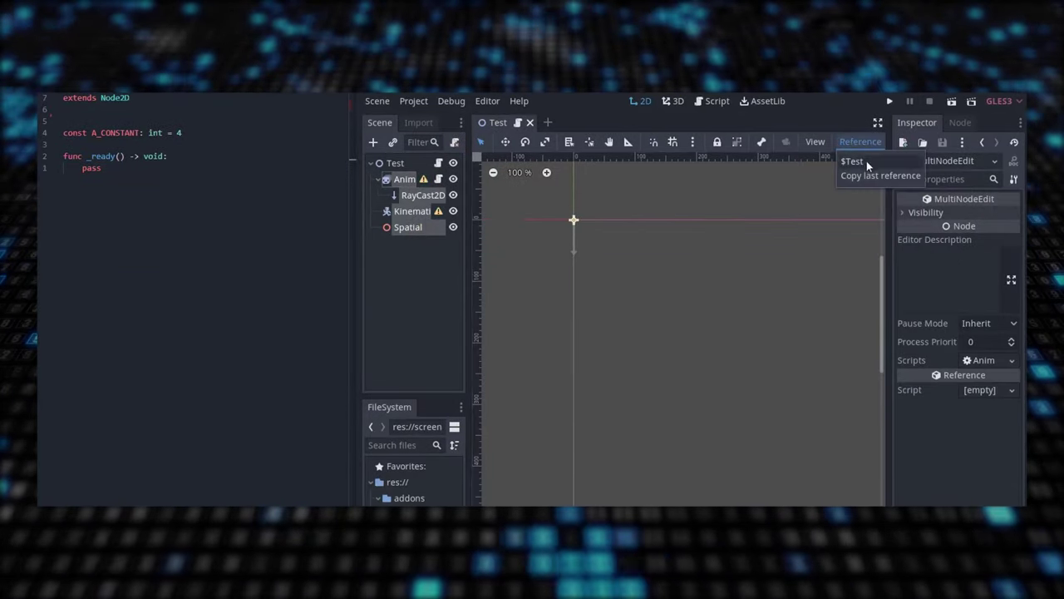
click(866, 162)
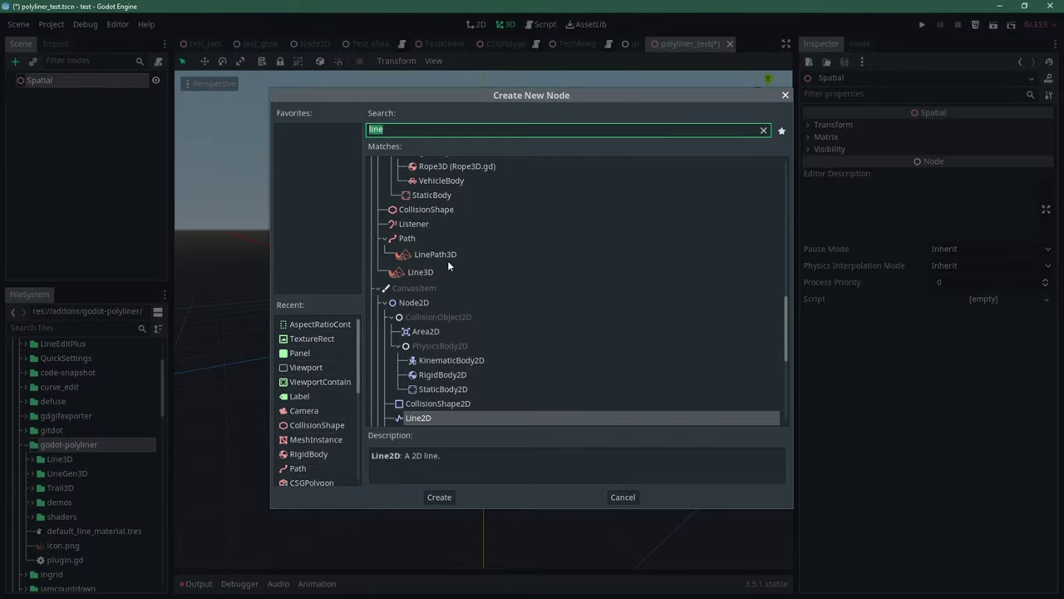
Add a LinePath3D node and drag its curve handles into smooth bends
double_click(445, 254)
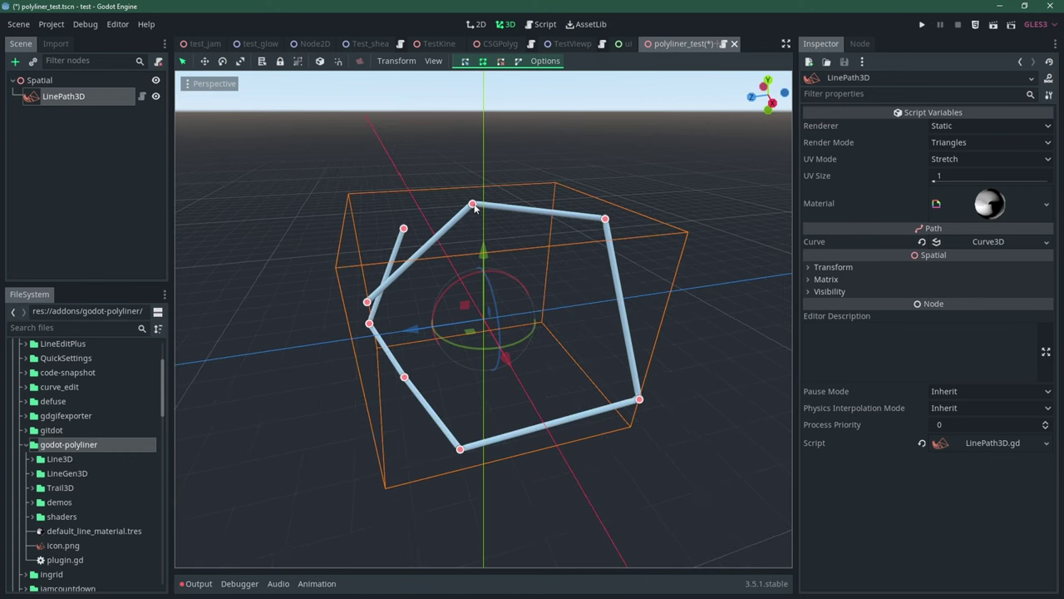
shift+drag(472, 203, 425, 219)
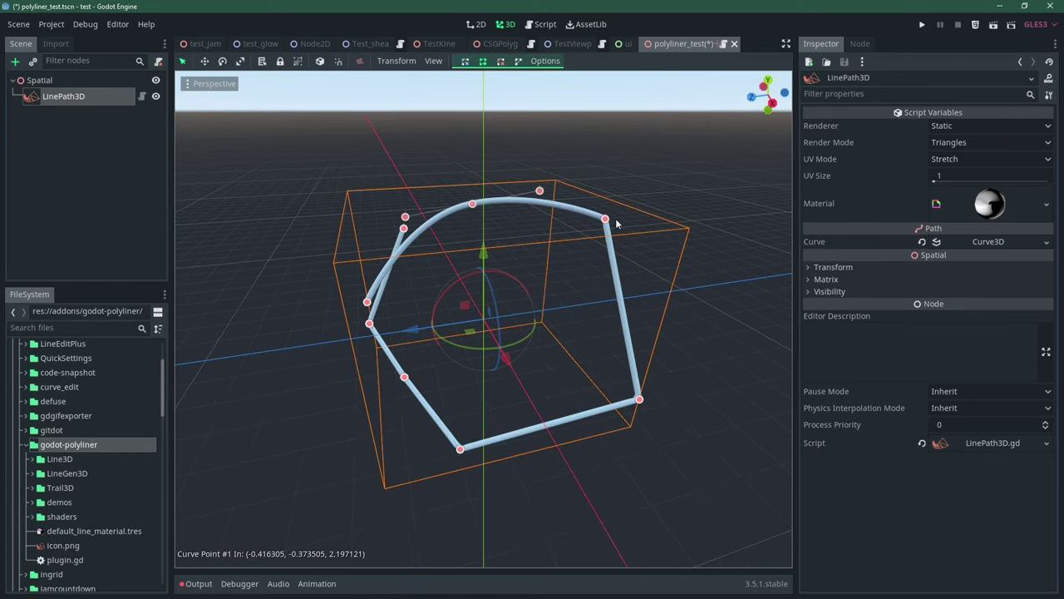
shift+drag(605, 219, 571, 185)
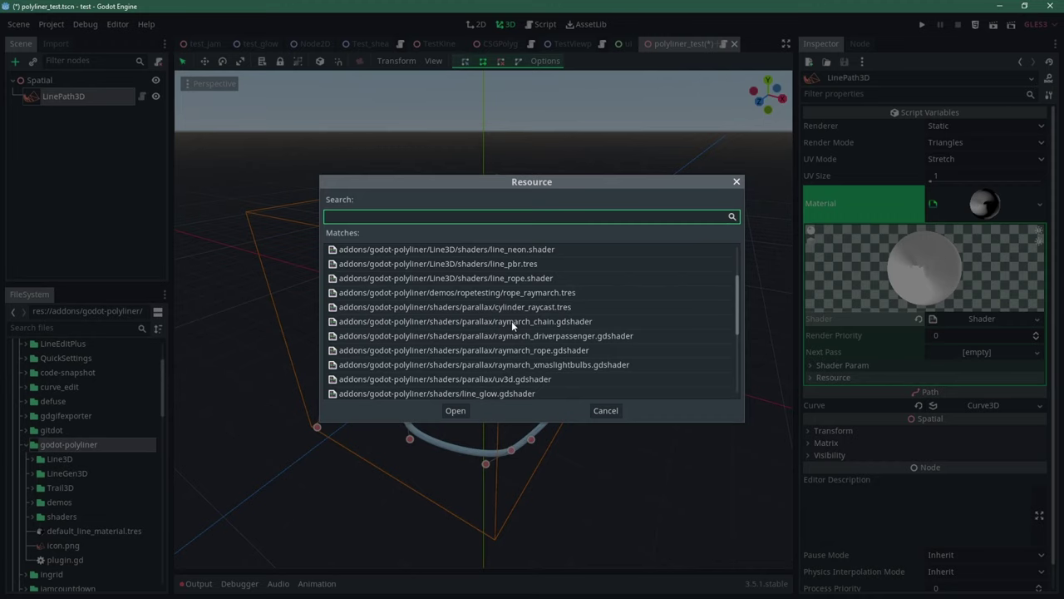
Apply the raymarch_chain.gdshader and line_neon.shader materials, orbiting to view the chain, neon and light-bulb curves
double_click(511, 321)
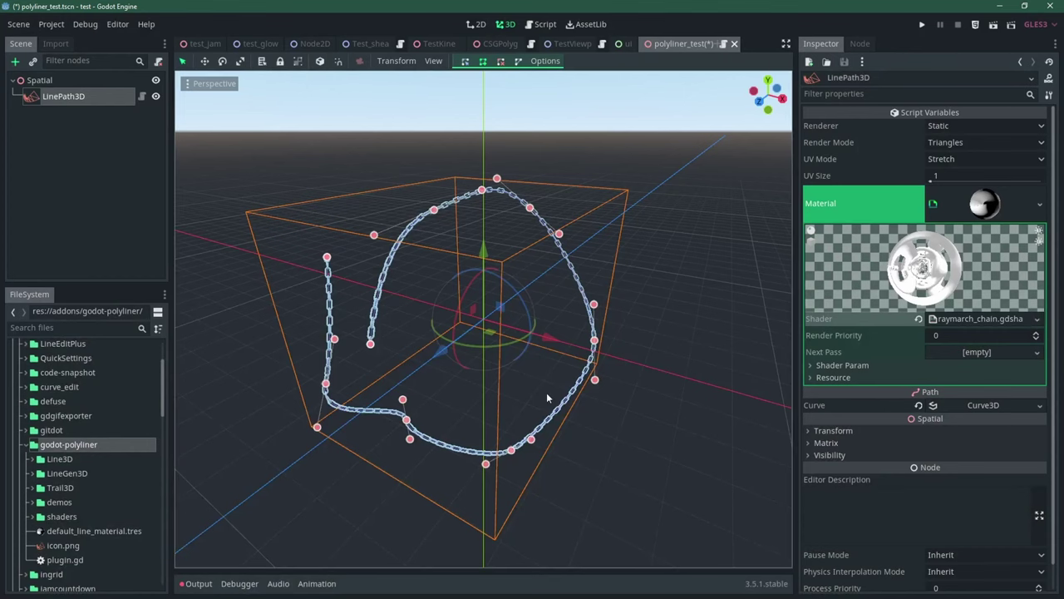
mouse_move(555, 402)
middle_down()
mouse_move(636, 285)
mouse_move(371, 394)
mouse_move(442, 371)
mouse_move(449, 387)
mouse_move(543, 401)
middle_up()
scroll(636, 284, up, 4)
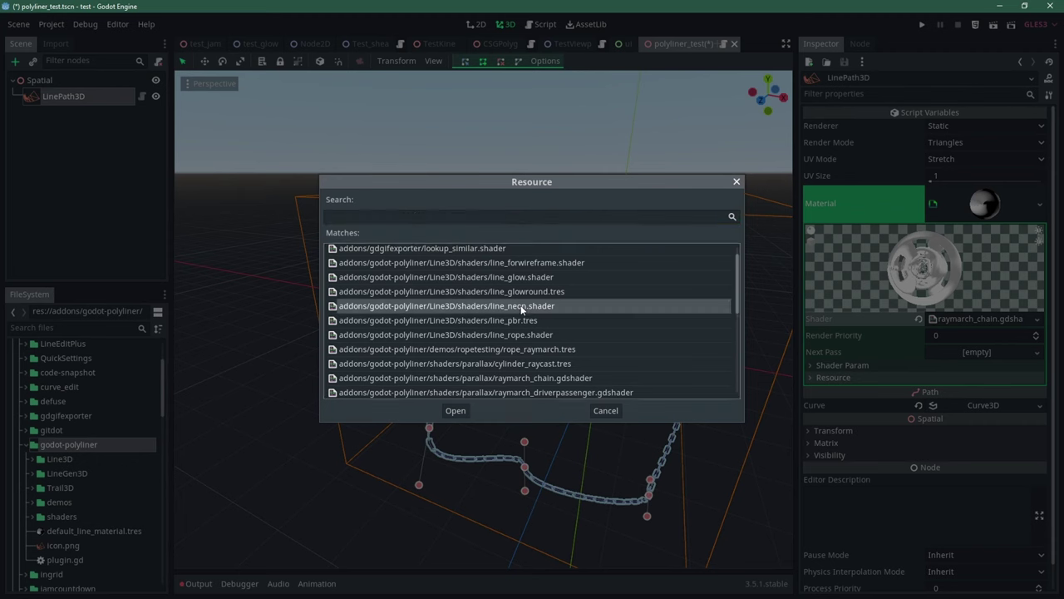
double_click(519, 315)
middle_drag(519, 318, 626, 374)
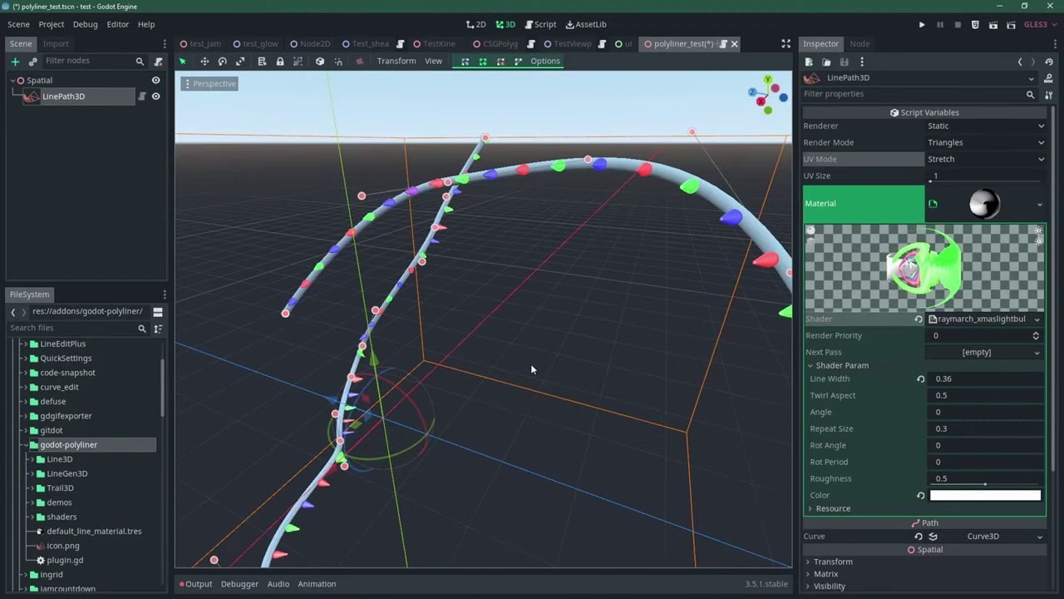
middle_drag(530, 363, 632, 341)
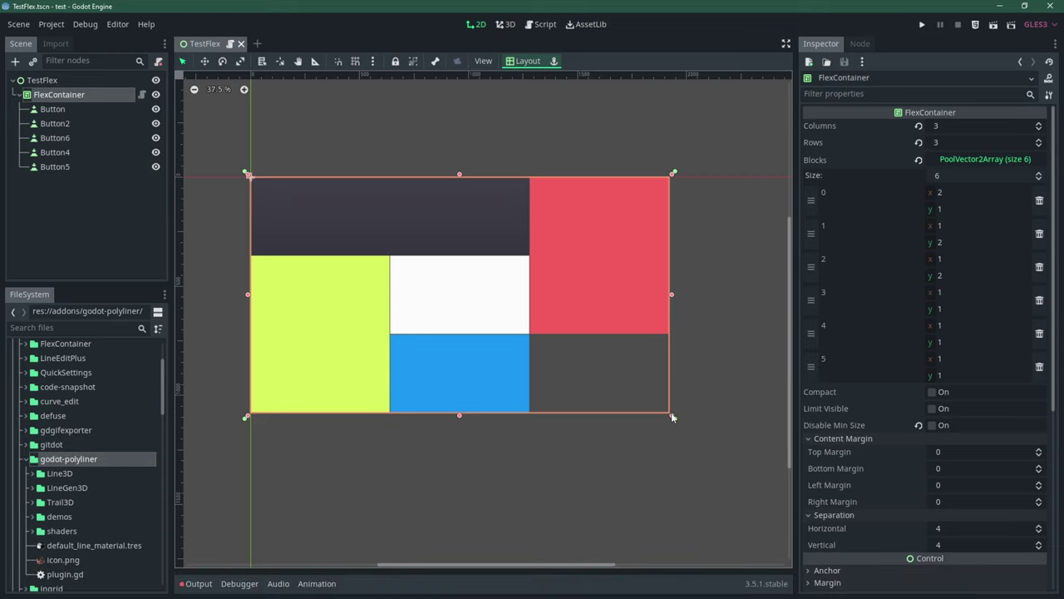
Set block 0's column span to 2 in the Blocks list
mouse_move(672, 417)
mouse_down()
mouse_move(572, 399)
mouse_move(463, 446)
mouse_move(585, 457)
mouse_move(549, 387)
mouse_move(674, 416)
mouse_up()
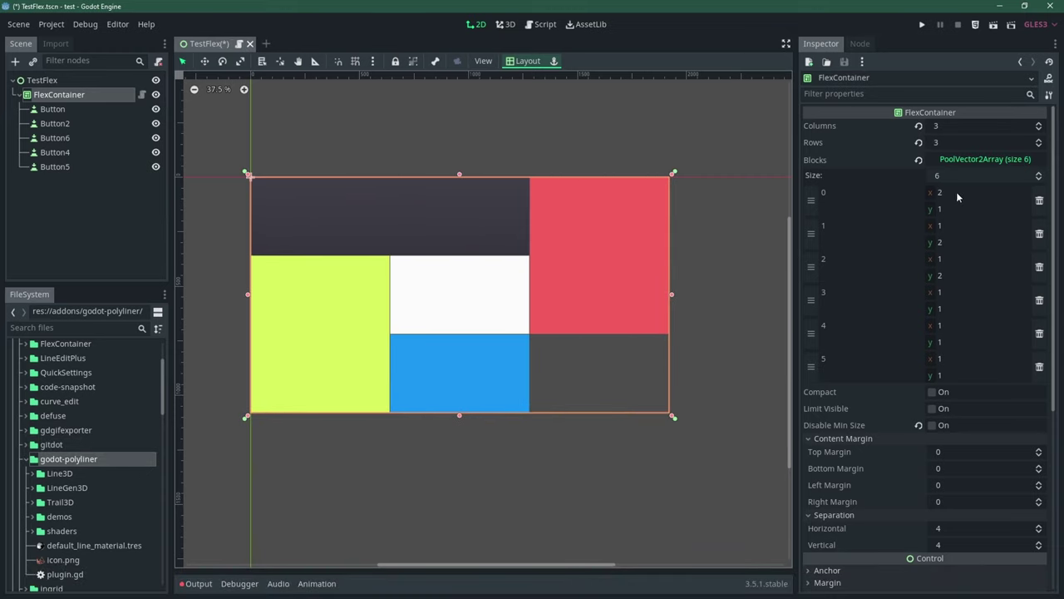
click(957, 194)
text(3)
key(Return)
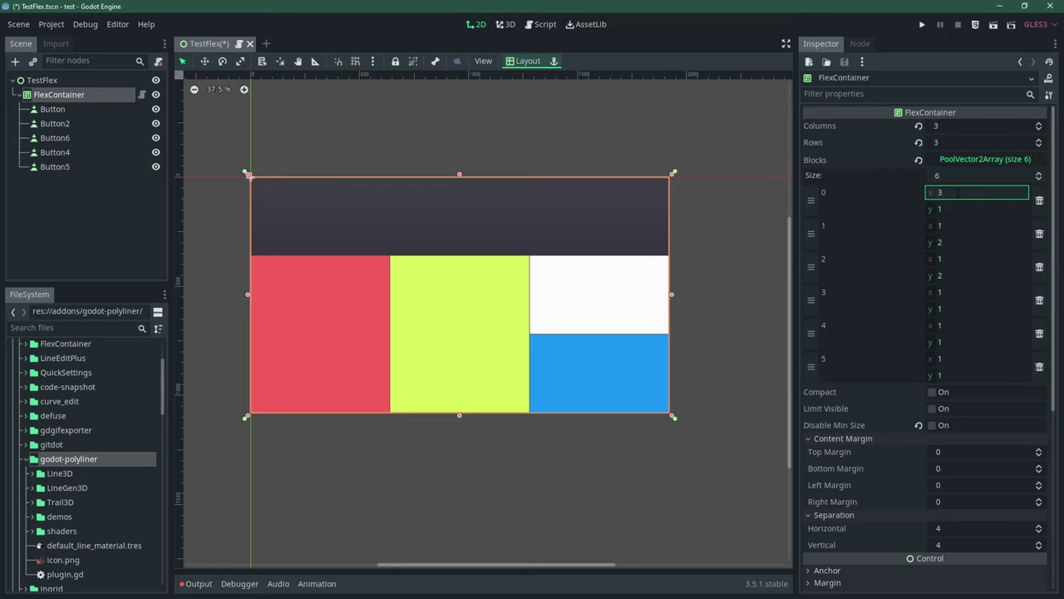
text(1)
key(Return)
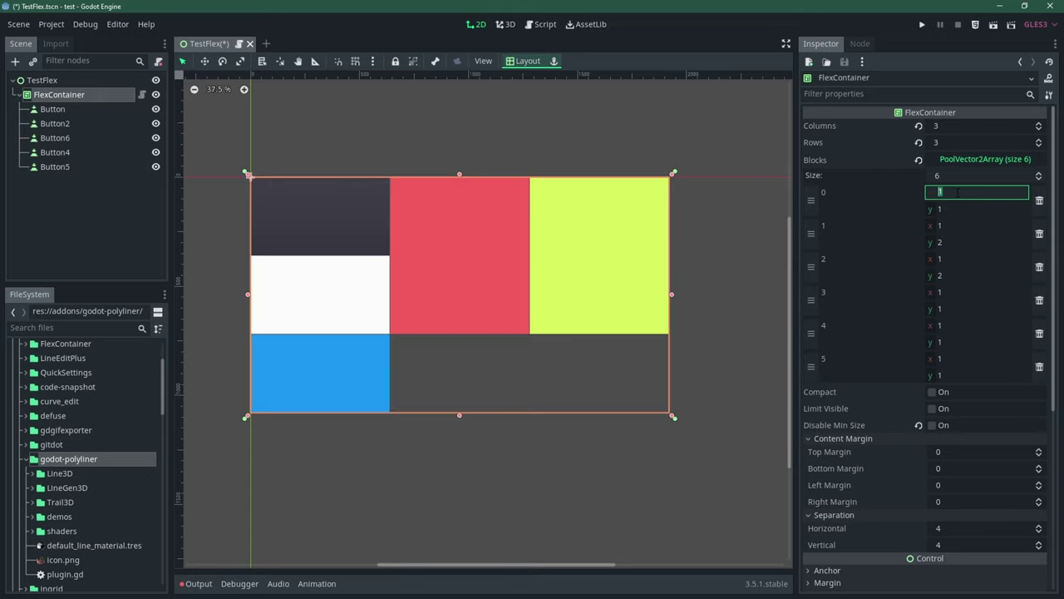
text(2)
key(Return)
Make block 1 span 3 rows and reduce the container to 2 columns
click(965, 242)
text(3)
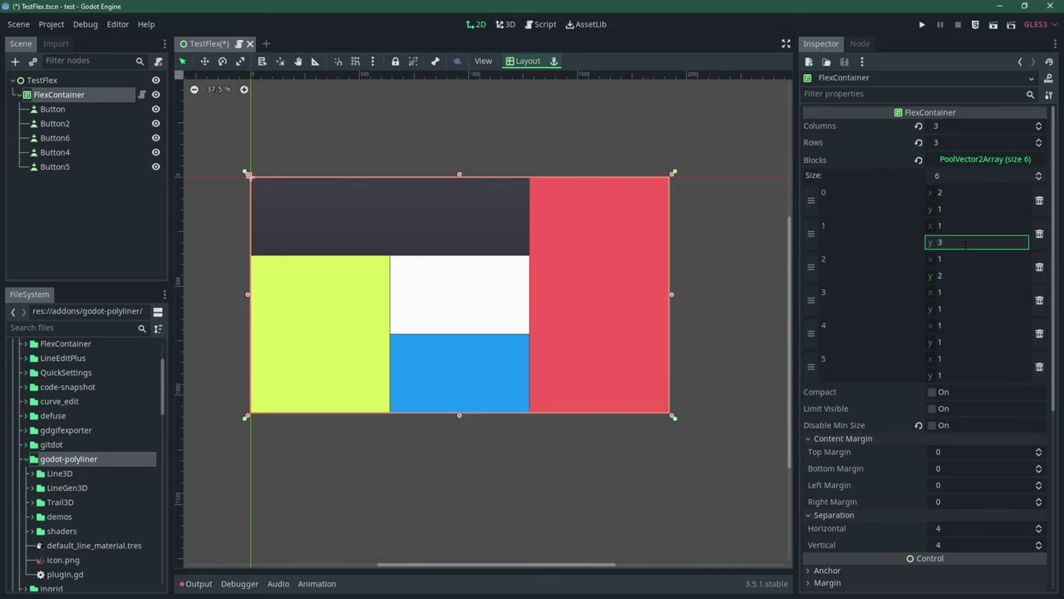
text(1)
key(Return)
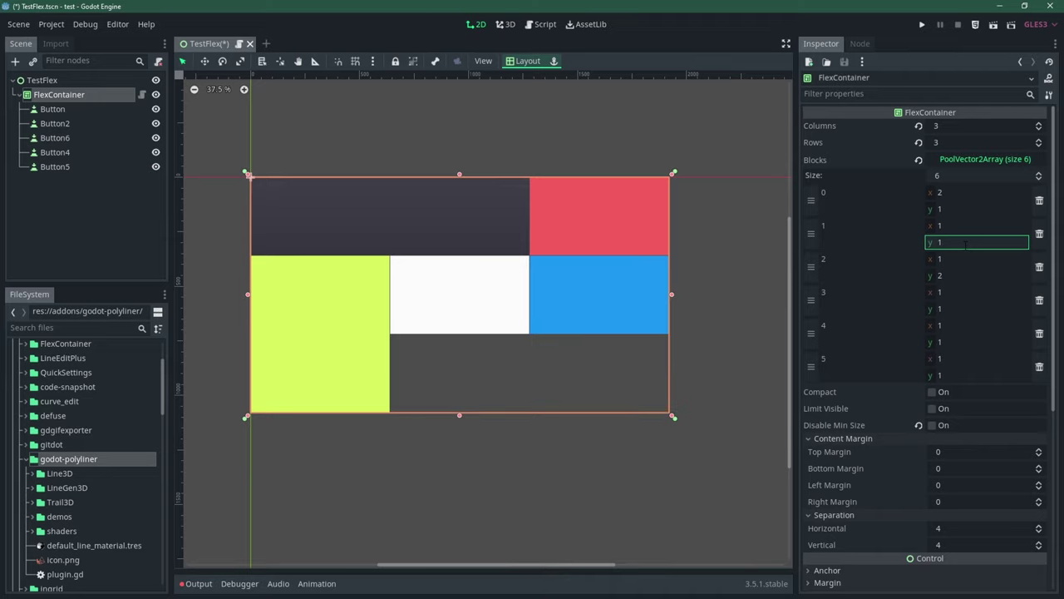
text(3)
click(1038, 130)
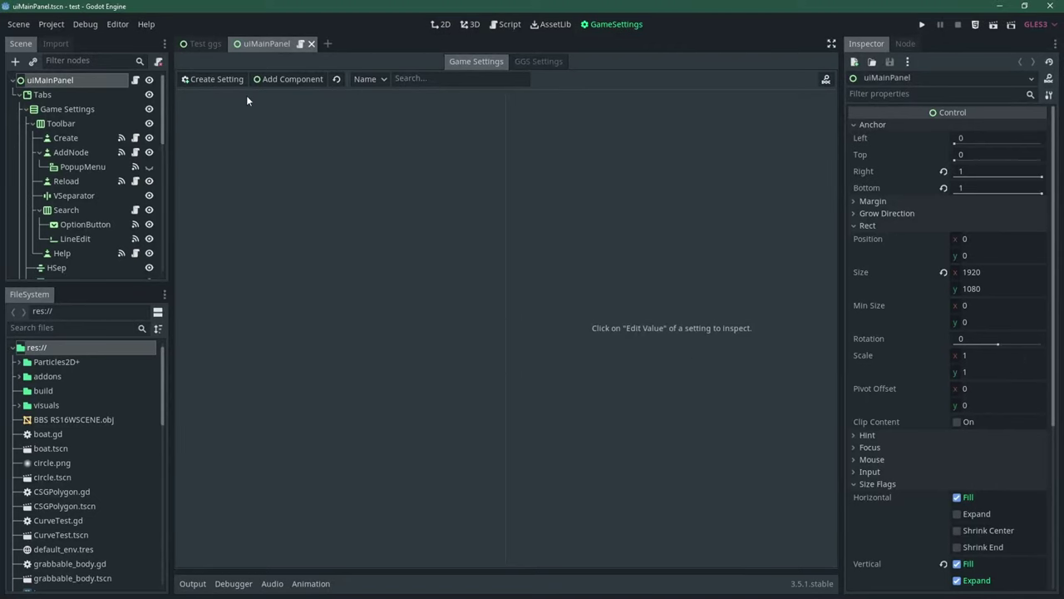
Create the Resolution and Display settings with an Option List component, then edit Resolution's value
click(234, 80)
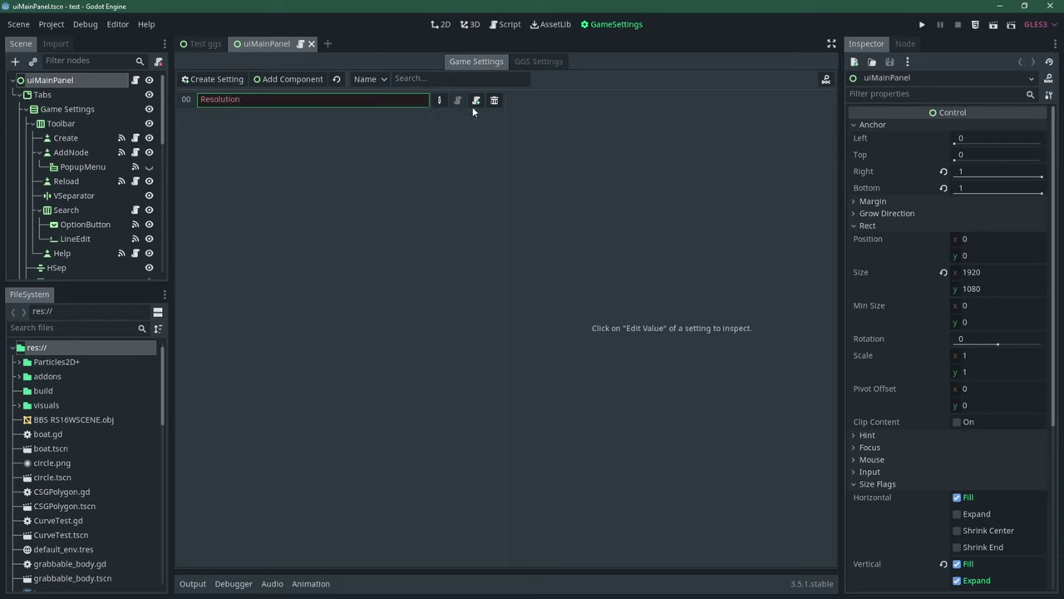
click(280, 81)
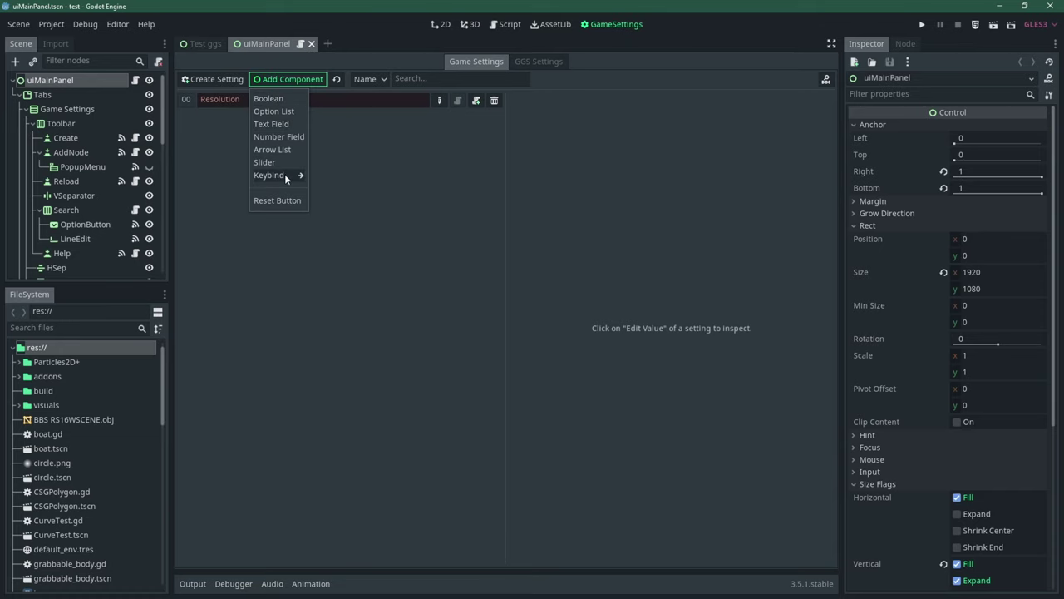
click(275, 111)
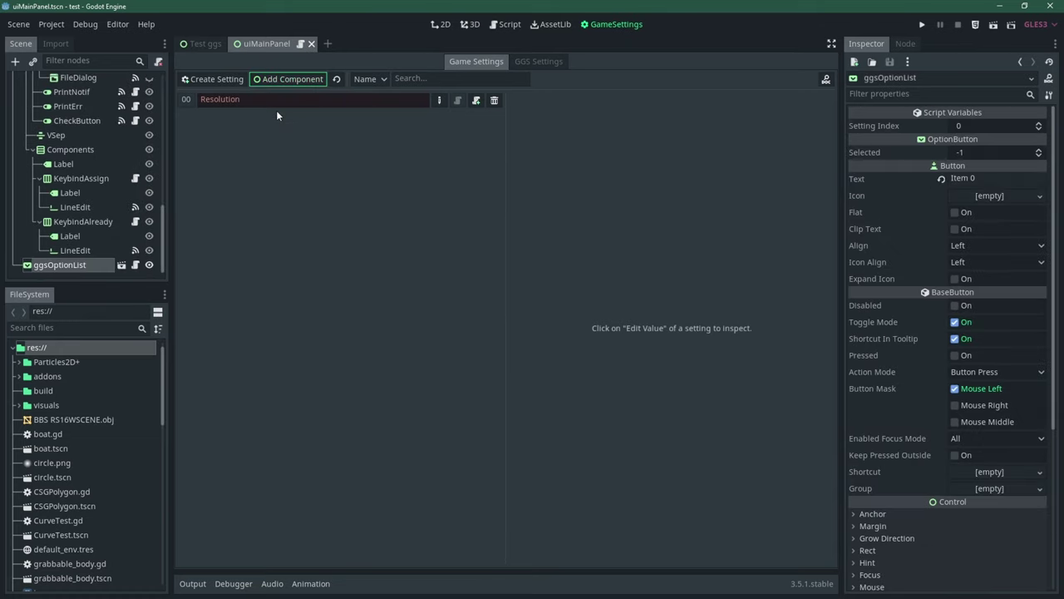
click(440, 101)
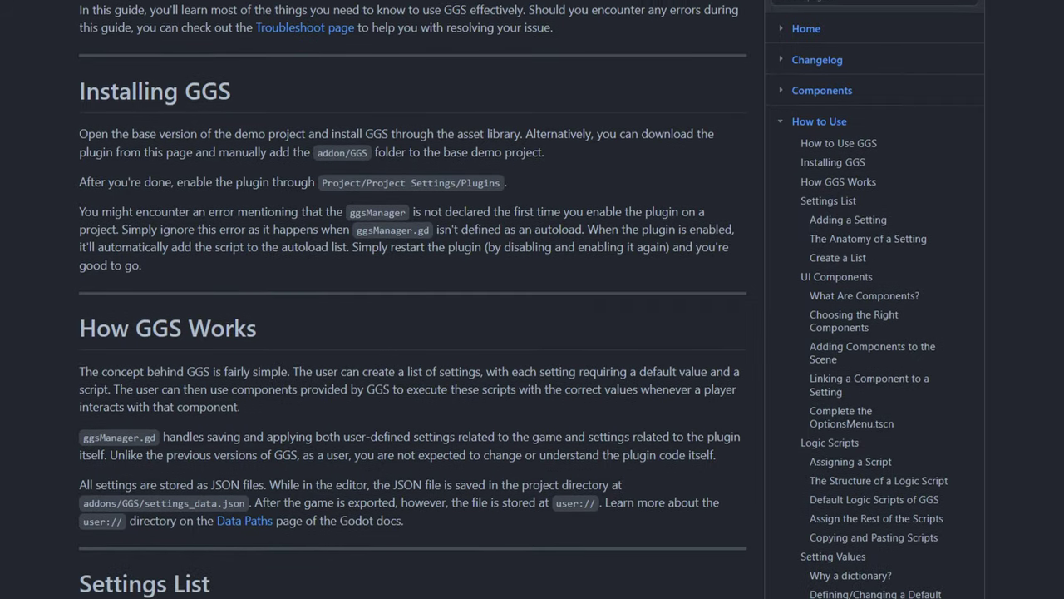
Scroll the GGS wiki down to the How GGS Works and Settings List sections
scroll(532, 333, down, 5)
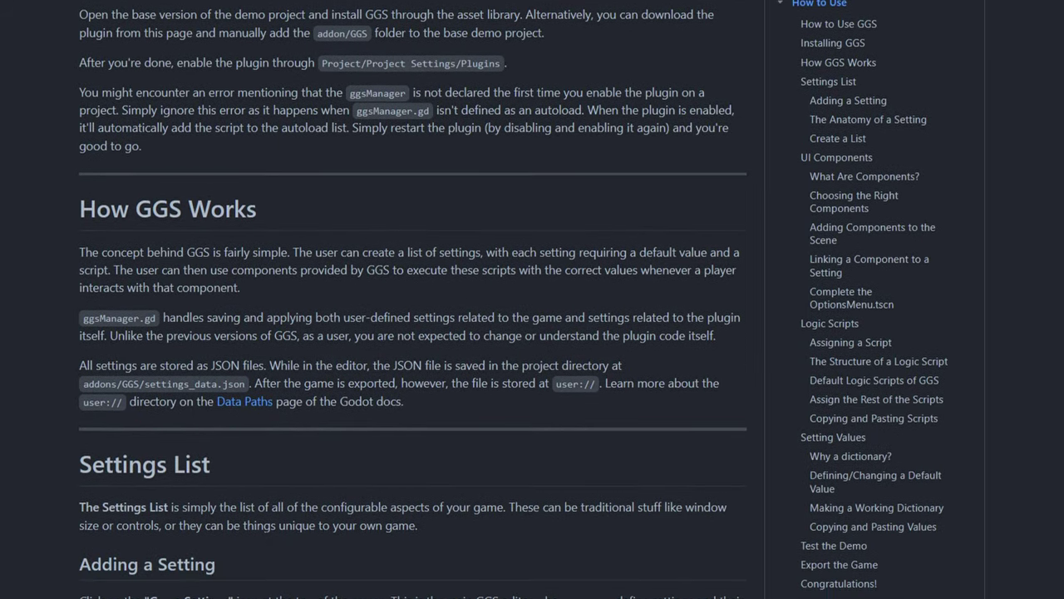
scroll(532, 300, down, 2)
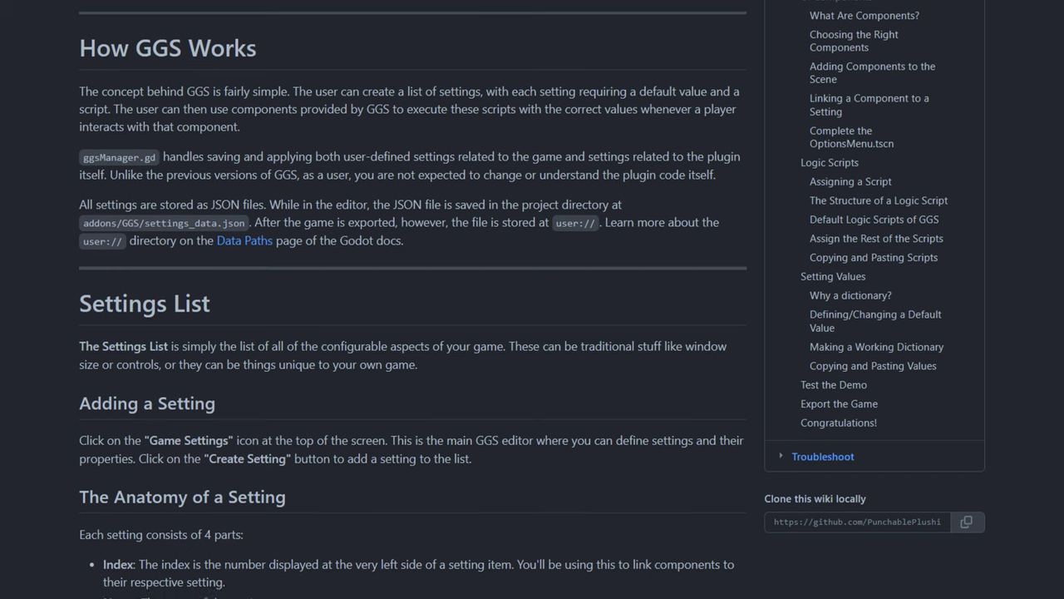
scroll(532, 299, down, 1)
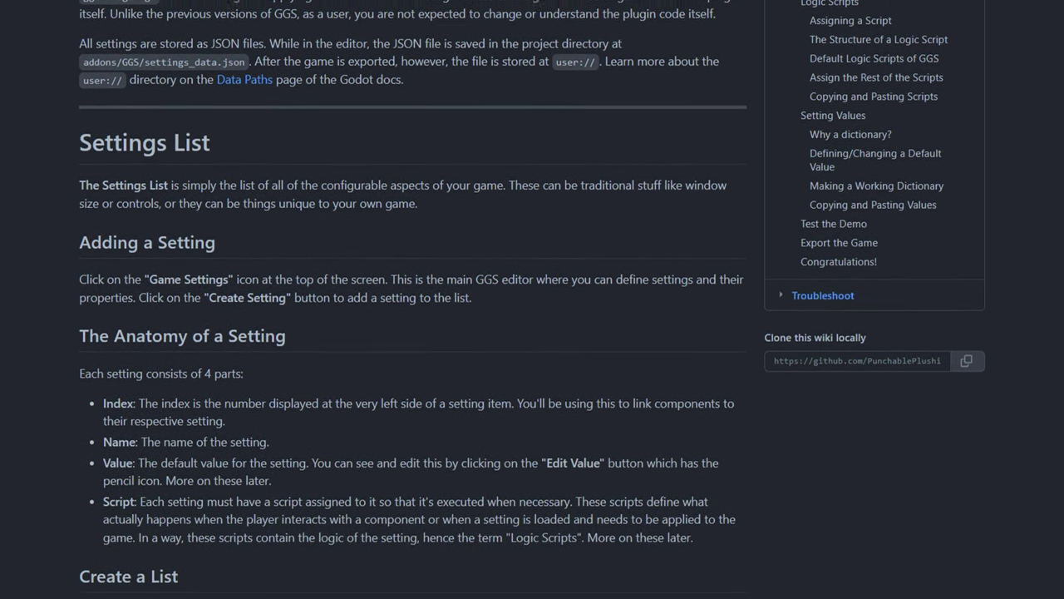